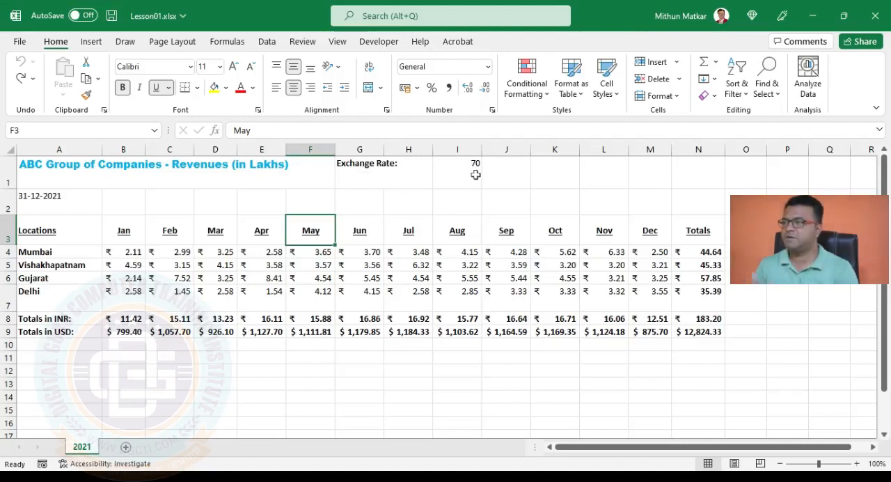
Move the Exchange Rate label from G1 to H1 and right-align it
left_click(364, 173)
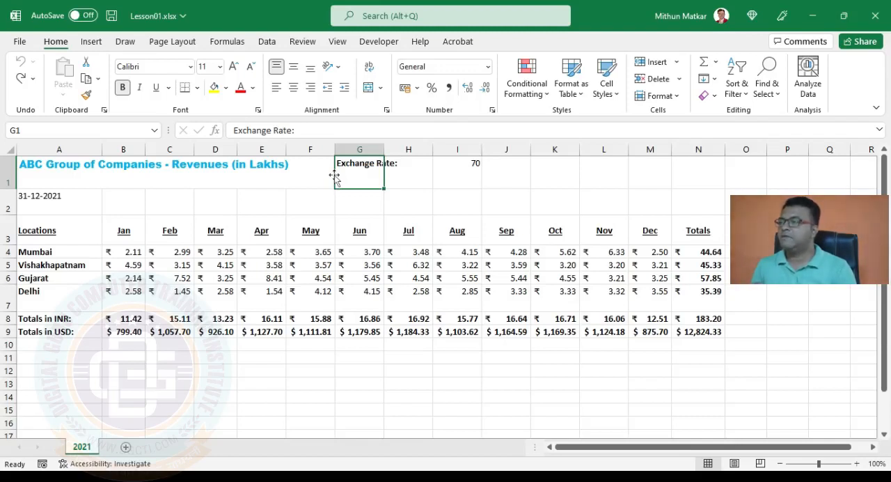
left_click_drag(335, 179, 419, 182)
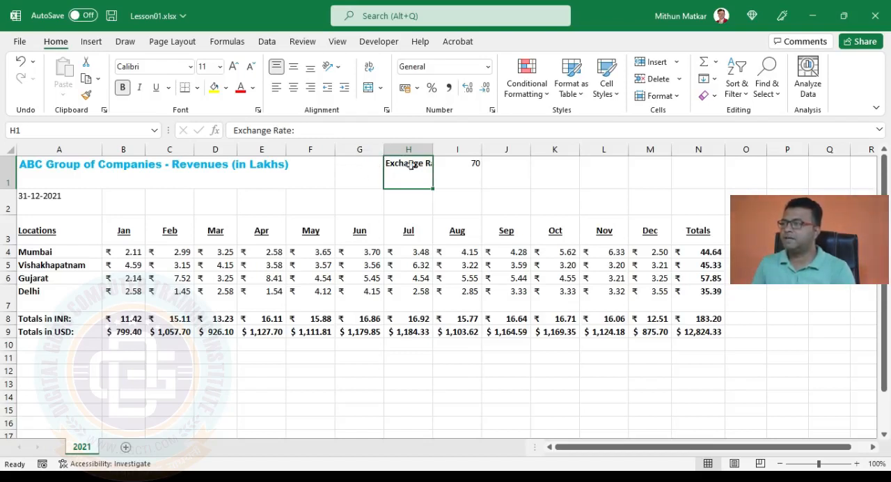
left_click(311, 88)
left_click(371, 175)
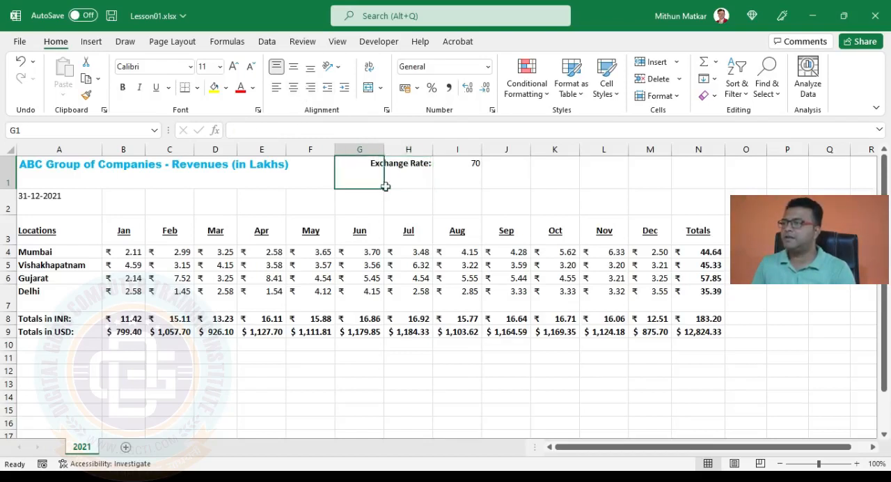
left_click(419, 202)
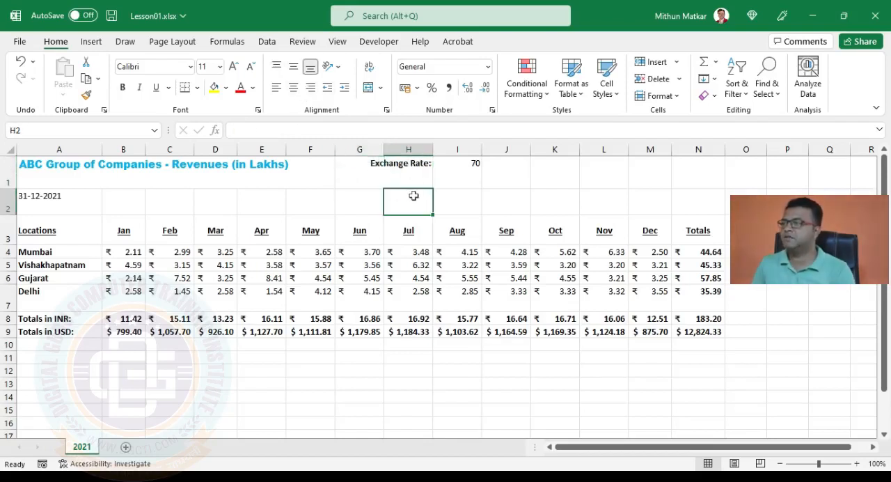
Left-align the exchange rate value in I1
left_click(458, 169)
left_click(276, 87)
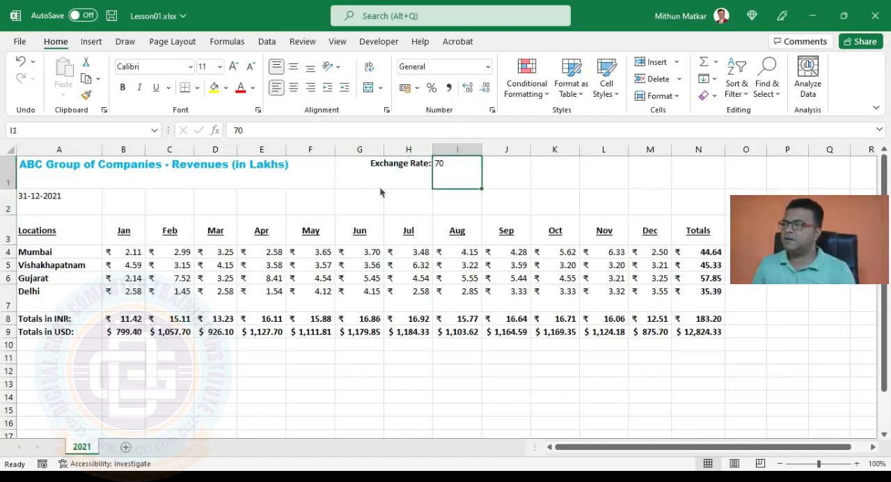
left_click(376, 182)
left_click(369, 318)
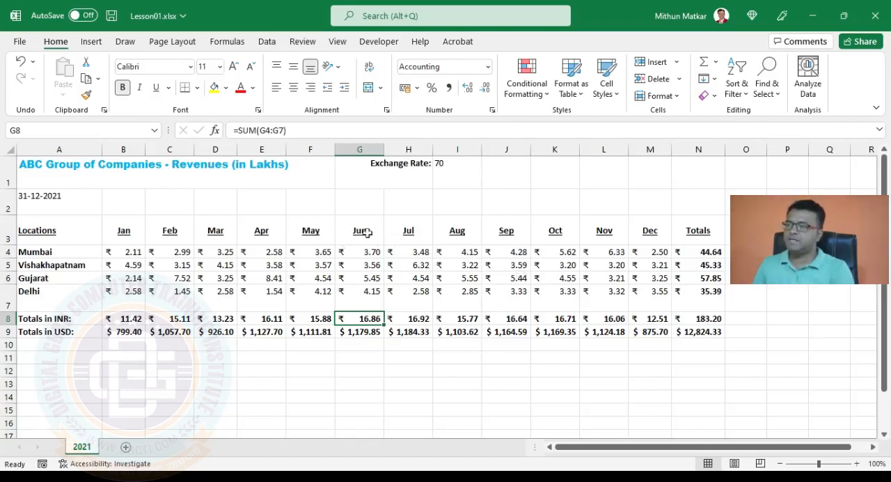
Hide the worksheet gridlines and show them again
left_click(339, 42)
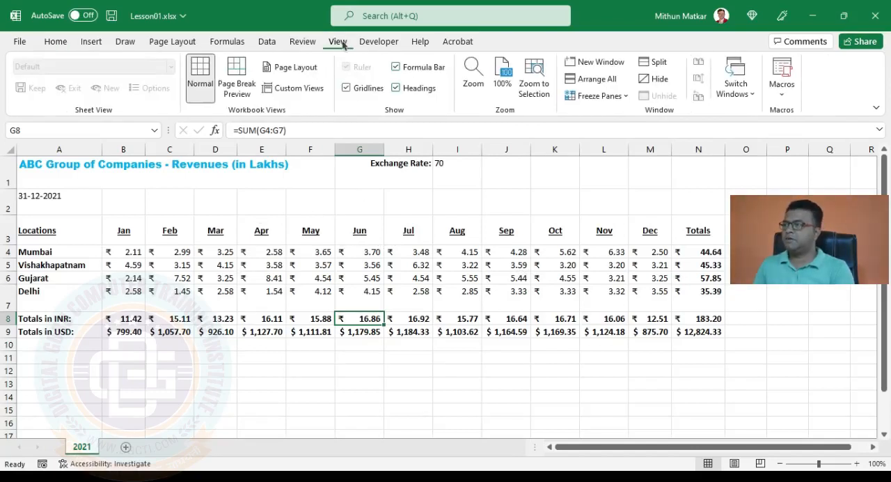
left_click(348, 91)
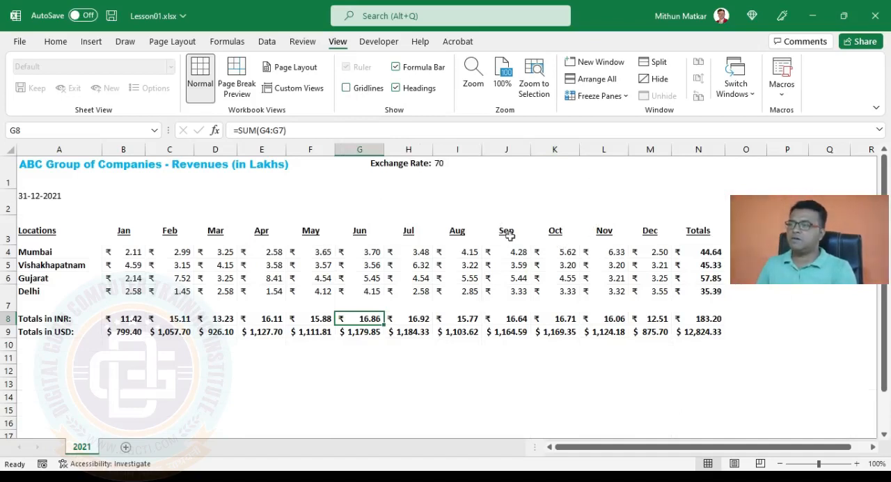
left_click(364, 87)
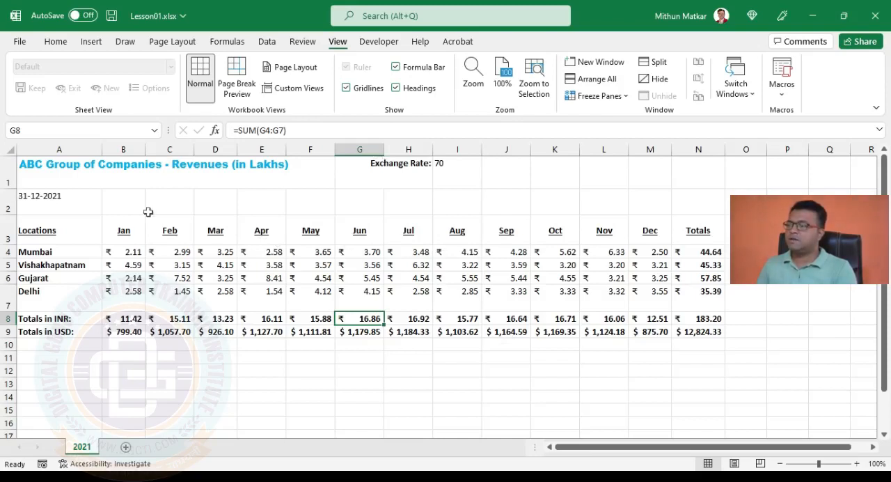
Preview how the sheet prints and return to the worksheet
left_click(19, 42)
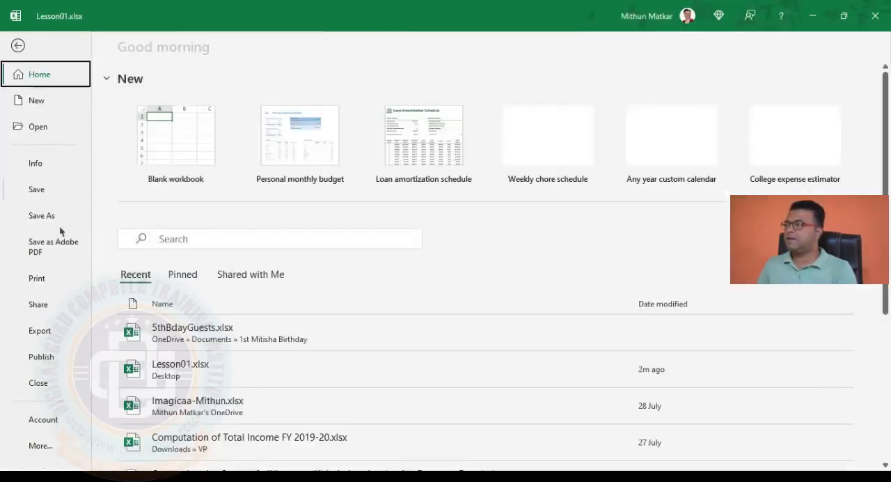
left_click(47, 285)
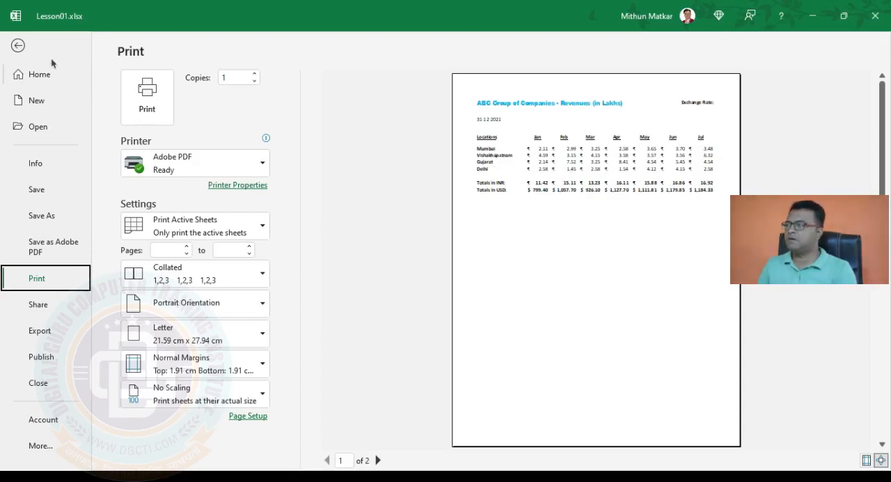
left_click(19, 46)
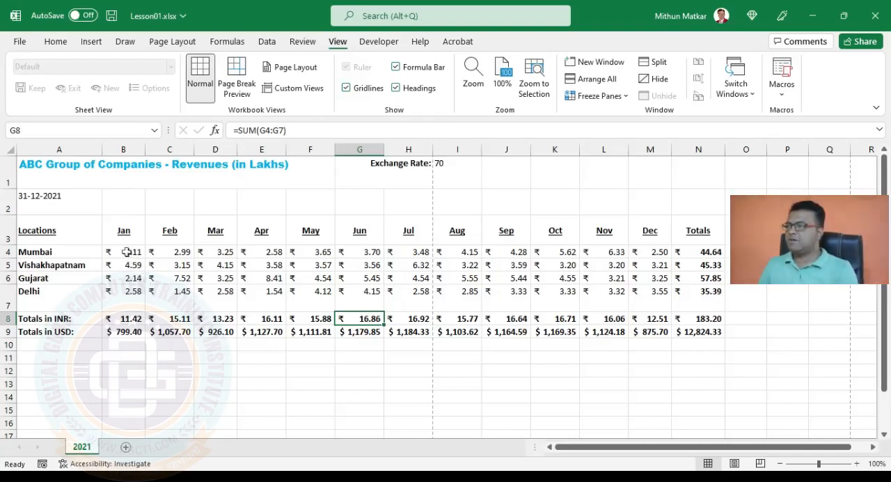
Apply thick outside borders to the revenue figures in B4:N7
left_click_drag(125, 253, 698, 287)
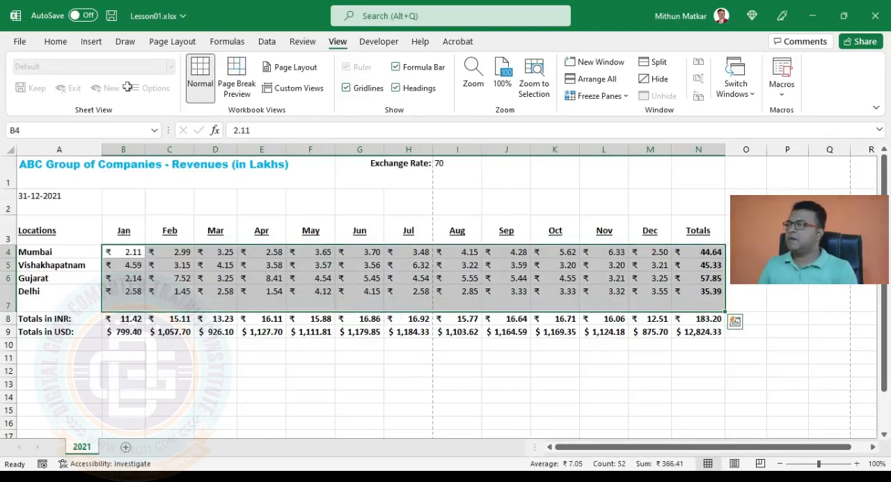
left_click(53, 43)
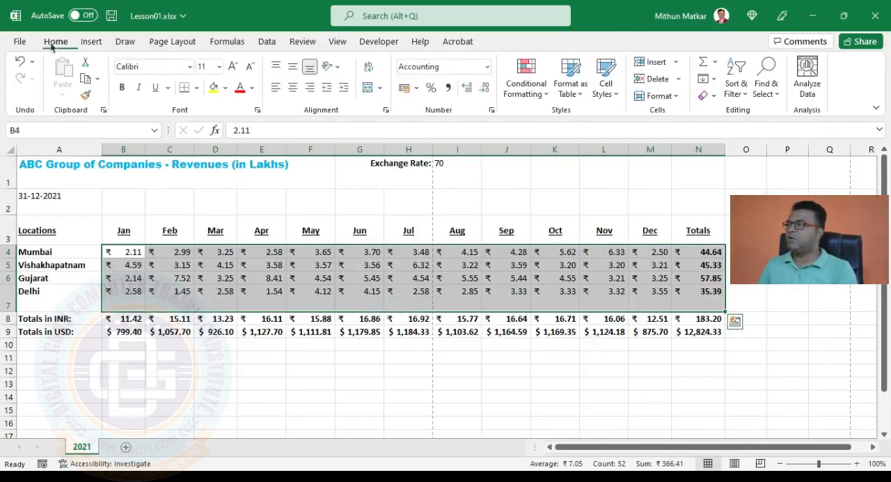
left_click(198, 92)
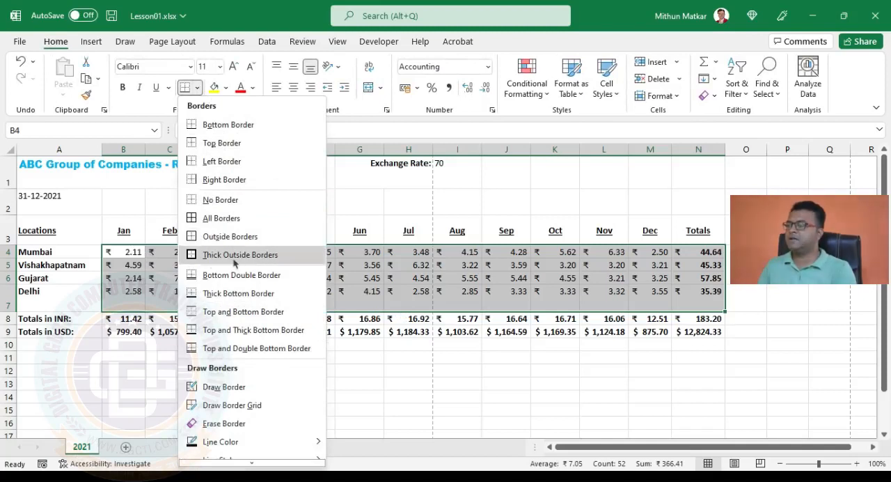
left_click(234, 255)
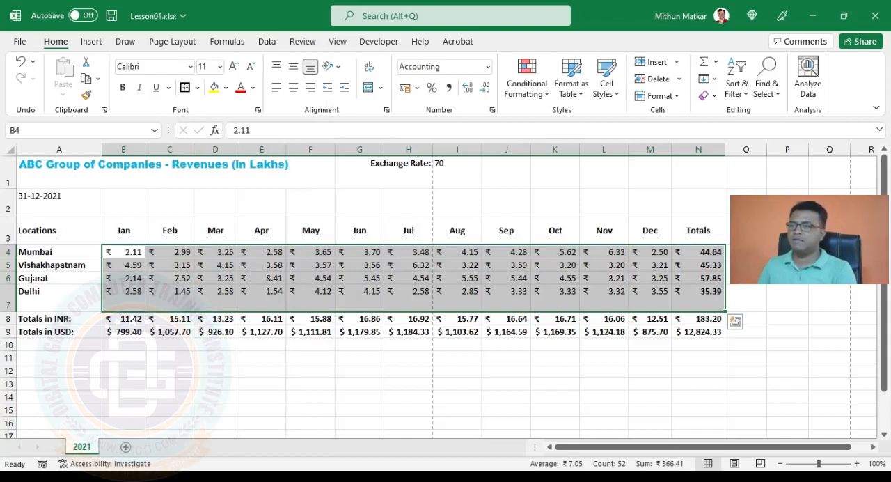
left_click(478, 359)
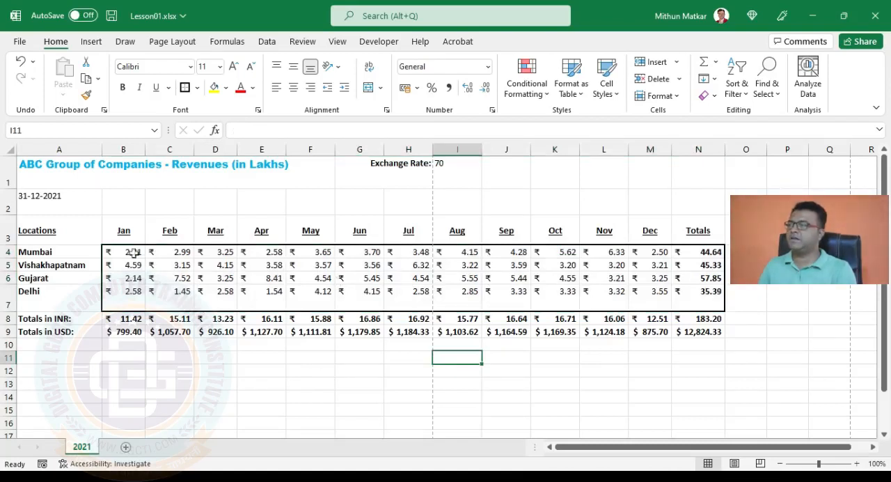
Format B4:N7 with gold, thick dashed outline and inside borders
mouse_move(133, 253)
left_mouse_down()
mouse_move(714, 324)
mouse_move(714, 308)
left_mouse_up()
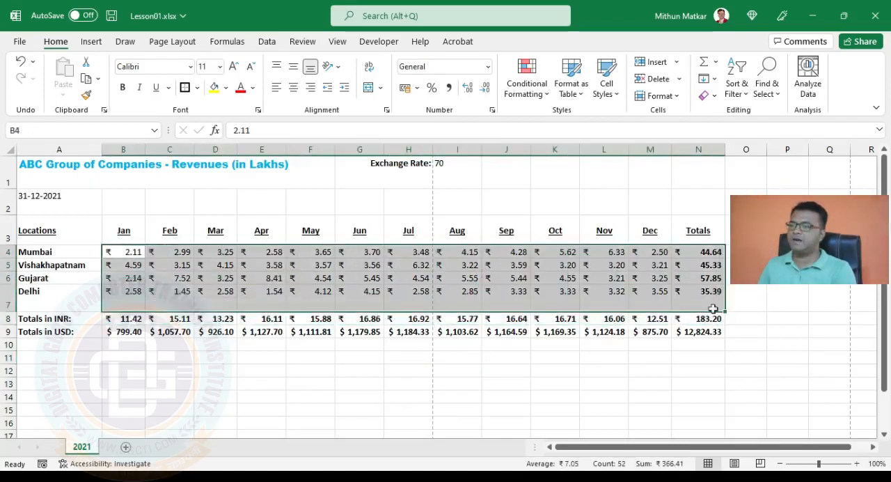
left_click(198, 88)
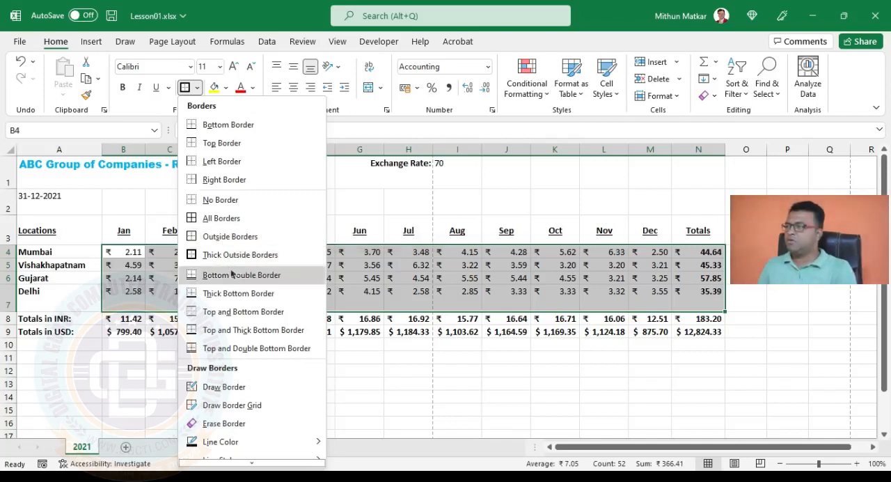
scroll(230, 275, "down", 1)
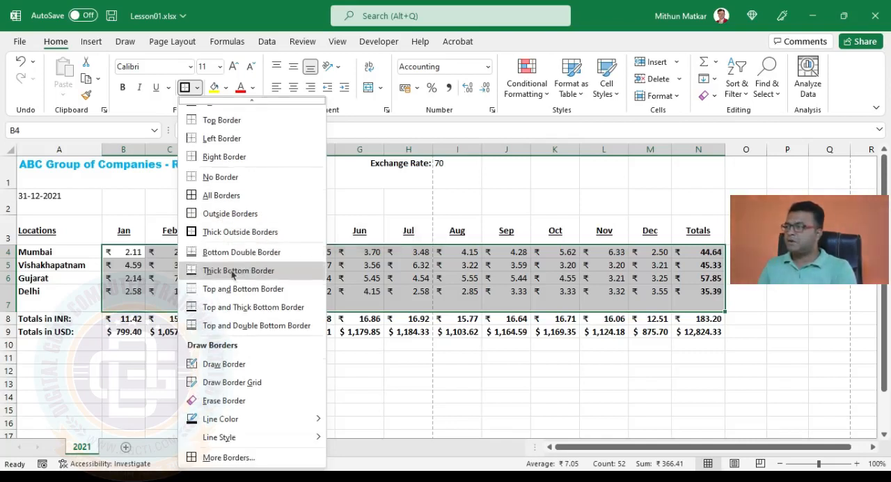
left_click(238, 460)
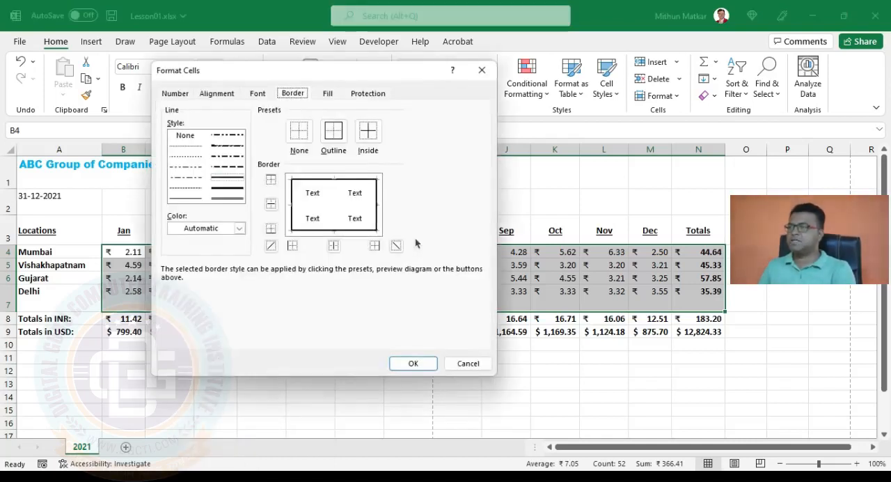
left_click(234, 228)
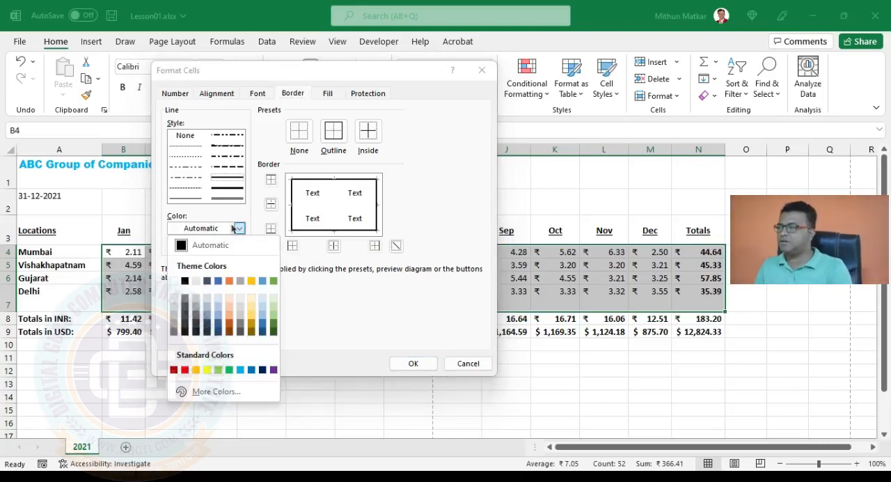
left_click(251, 281)
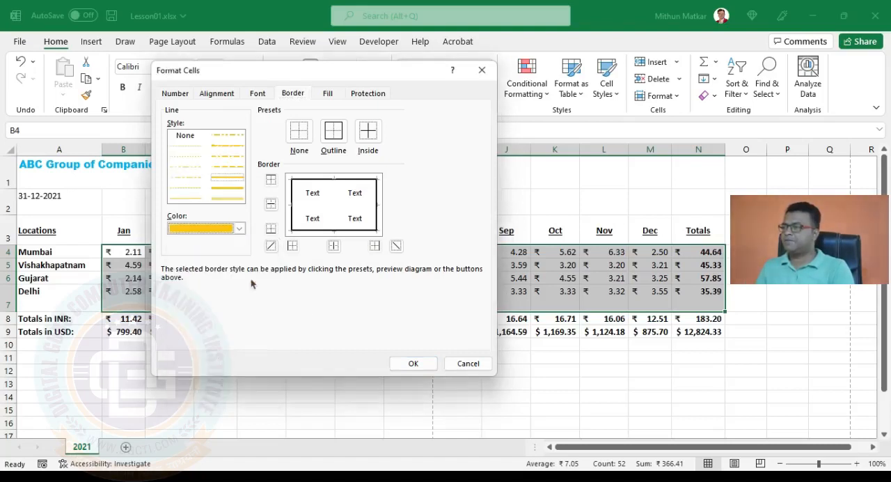
left_click(228, 169)
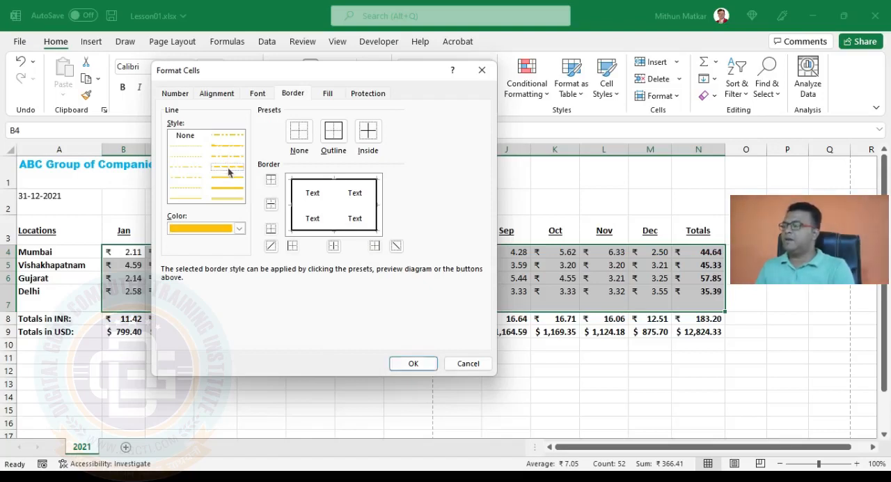
left_click(334, 132)
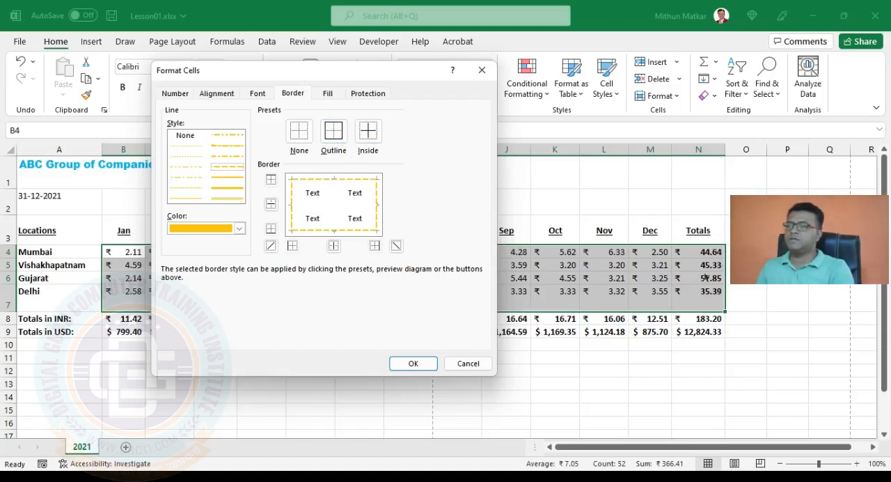
left_click(374, 130)
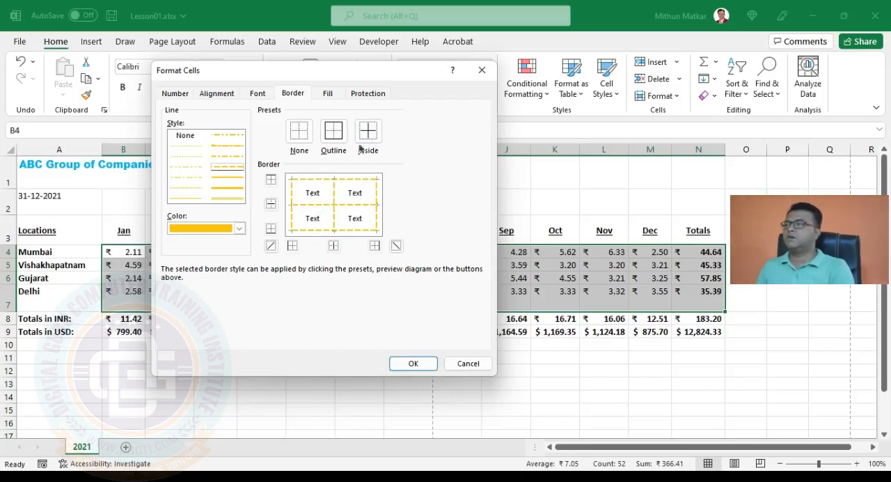
left_click(413, 364)
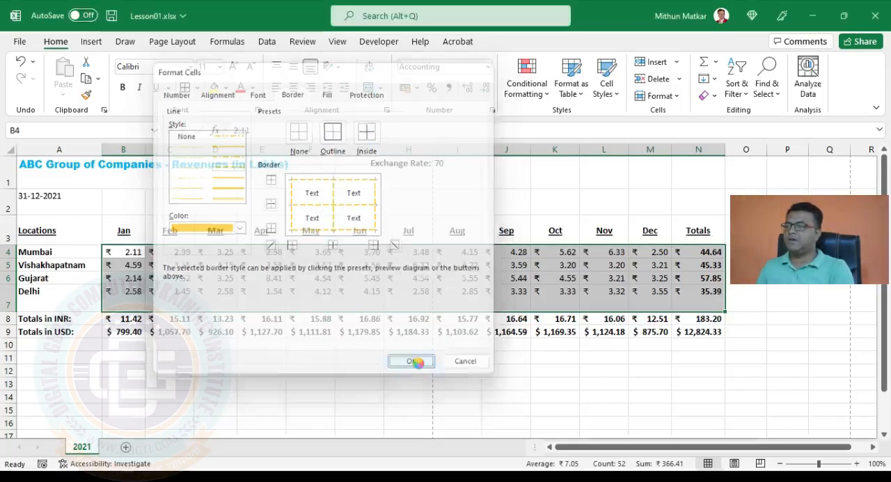
left_click(616, 370)
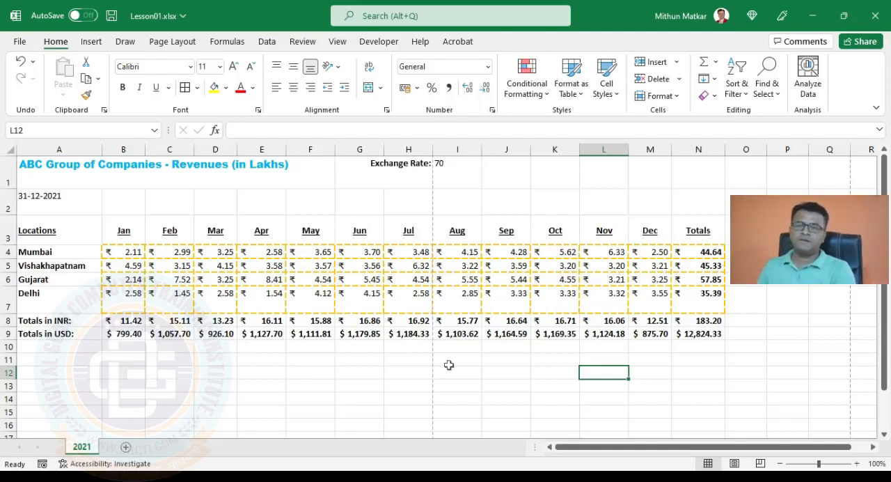
Remove all borders from the revenue figures in B4:N7
left_click_drag(123, 253, 704, 298)
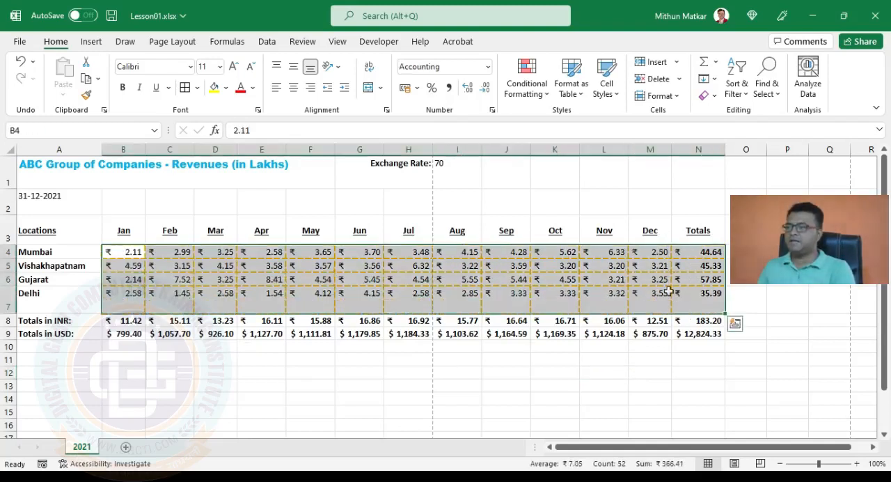
left_click(198, 89)
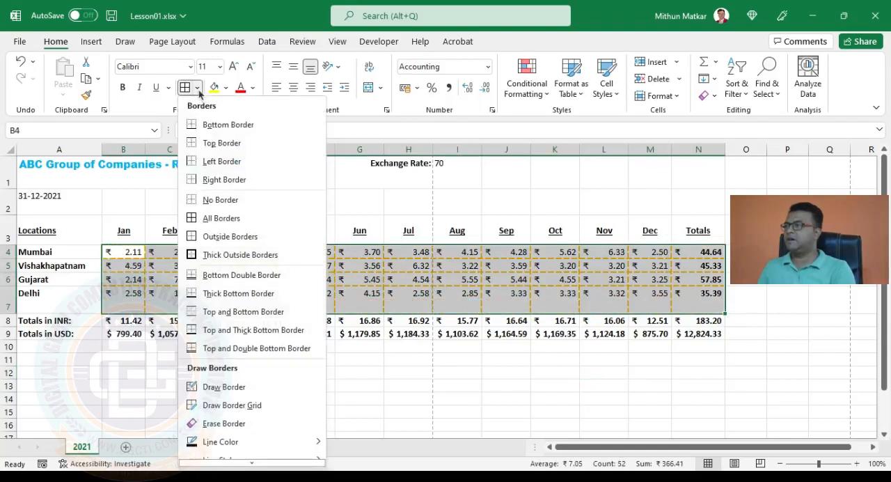
left_click(247, 202)
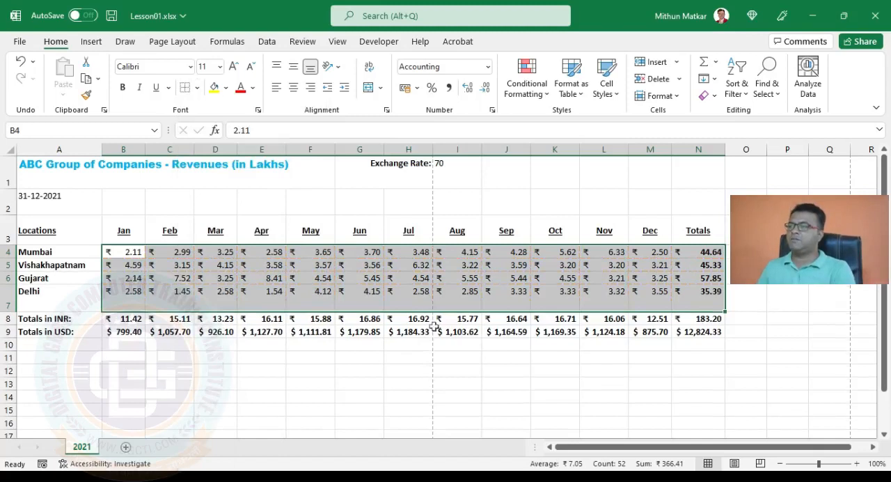
left_click(445, 355)
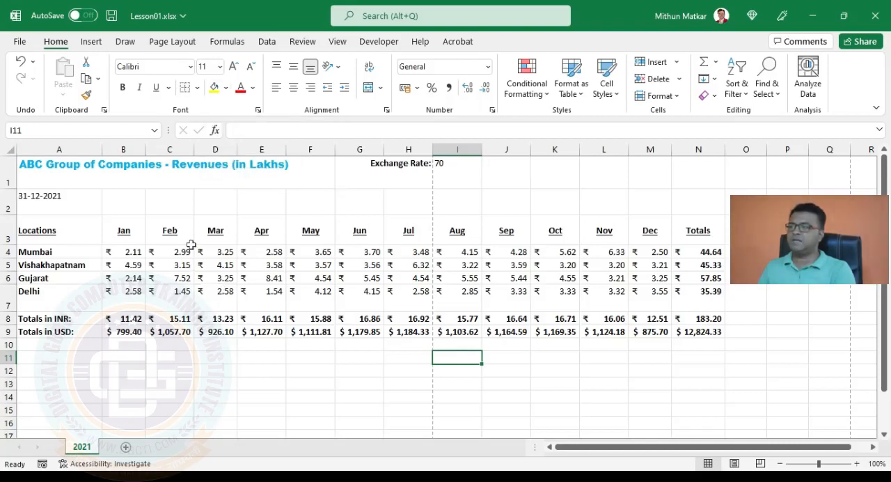
Fill the month and Totals headings in B3:N3 with yellow
left_click_drag(125, 230, 690, 235)
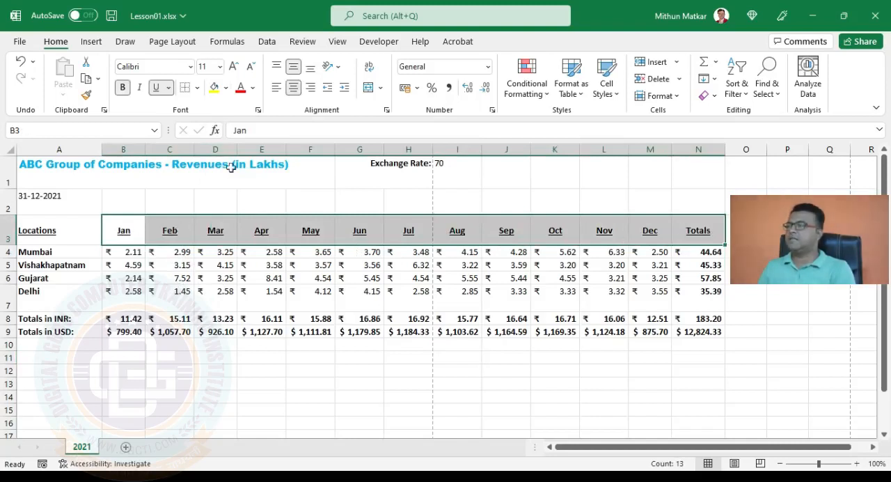
left_click(213, 88)
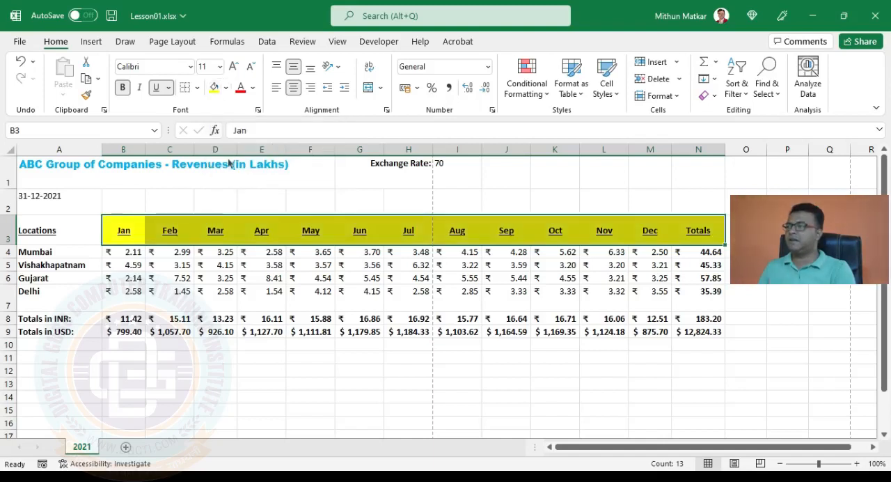
left_click(216, 278)
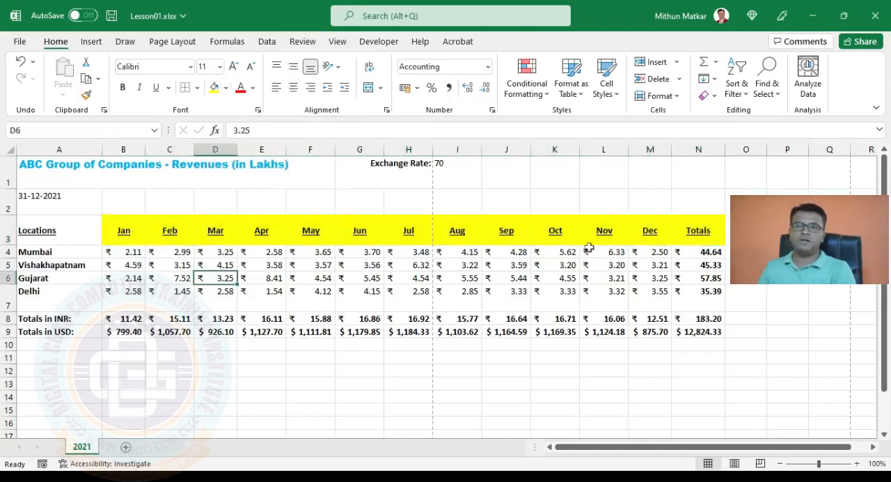
Fill the revenue figures in B4:N7 with the lightest orange theme color
left_click_drag(130, 253, 694, 291)
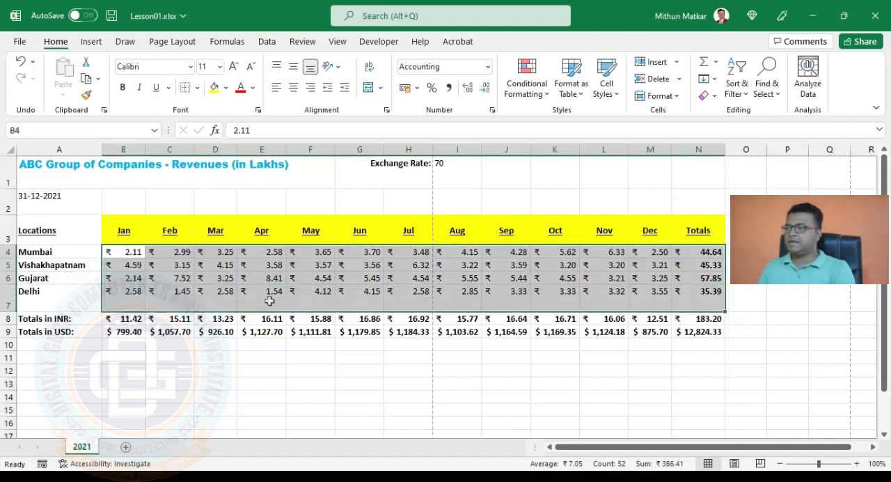
left_click(227, 90)
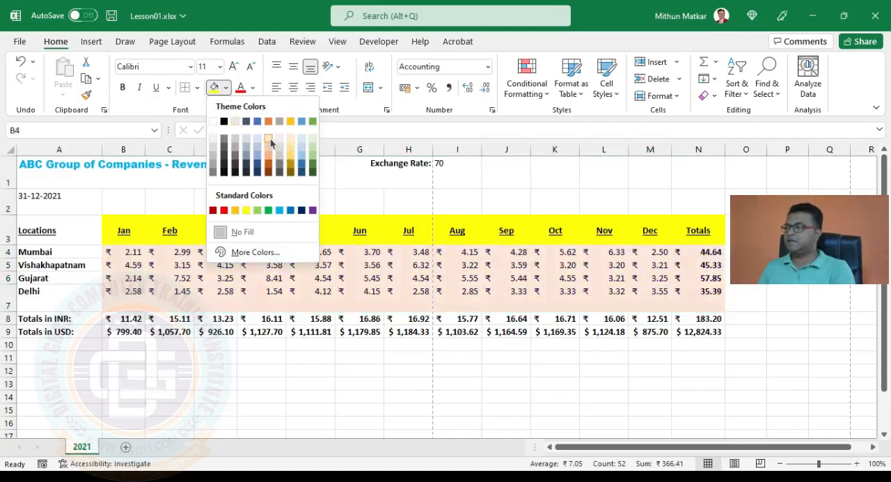
left_click(271, 143)
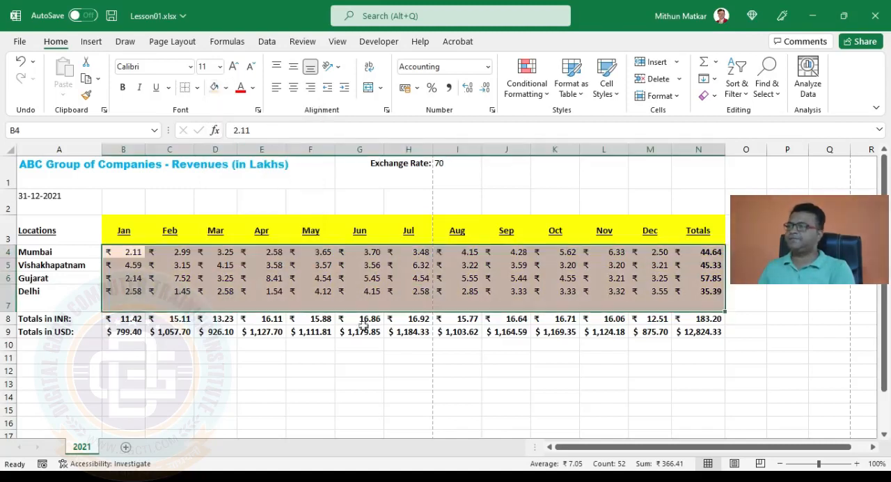
left_click(360, 331)
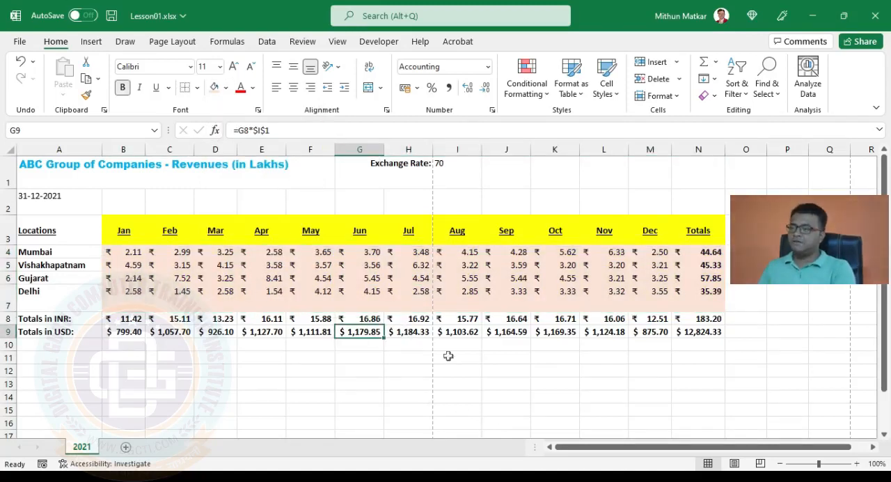